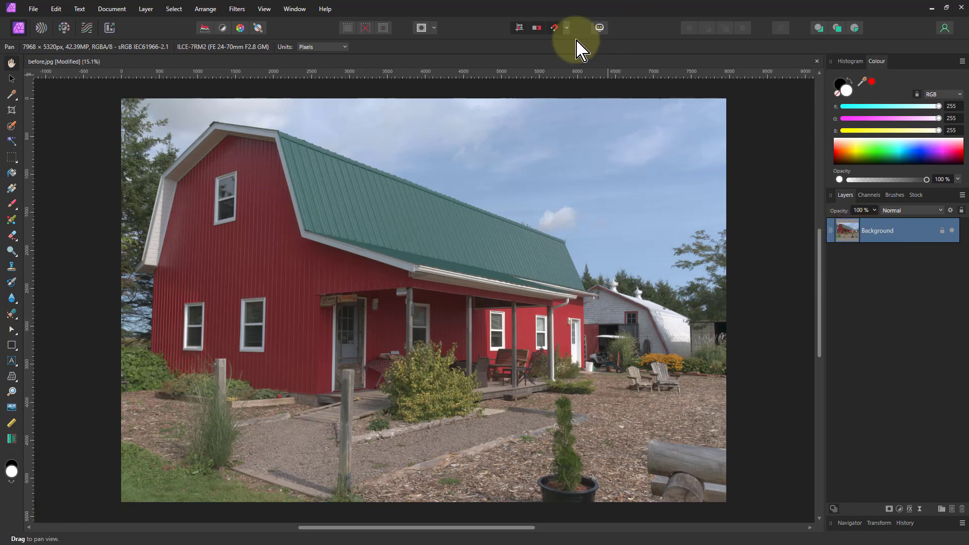
Review the assistant settings for adding adjustment, mask and filter layers.
click(599, 28)
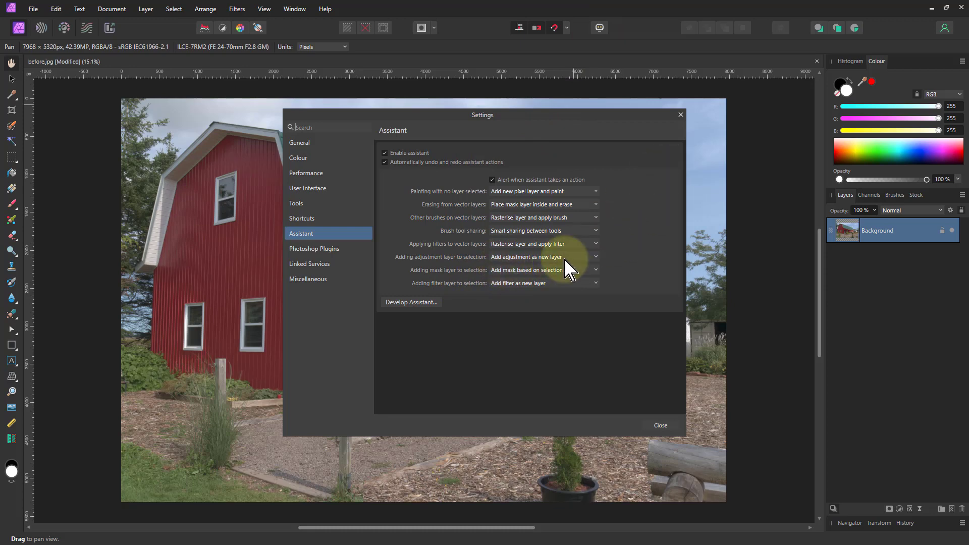
click(679, 116)
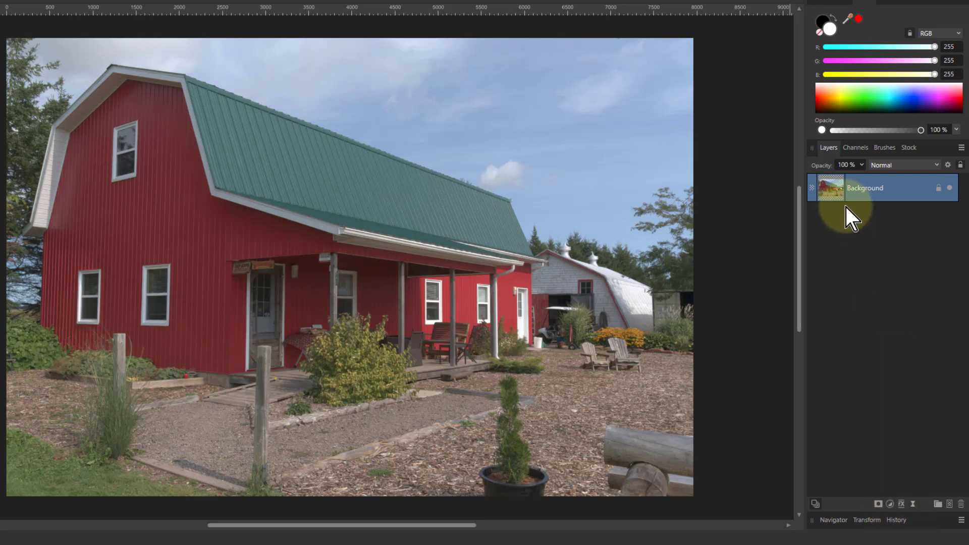
Duplicate the Background layer and hide the original below it.
key(ctrl+j)
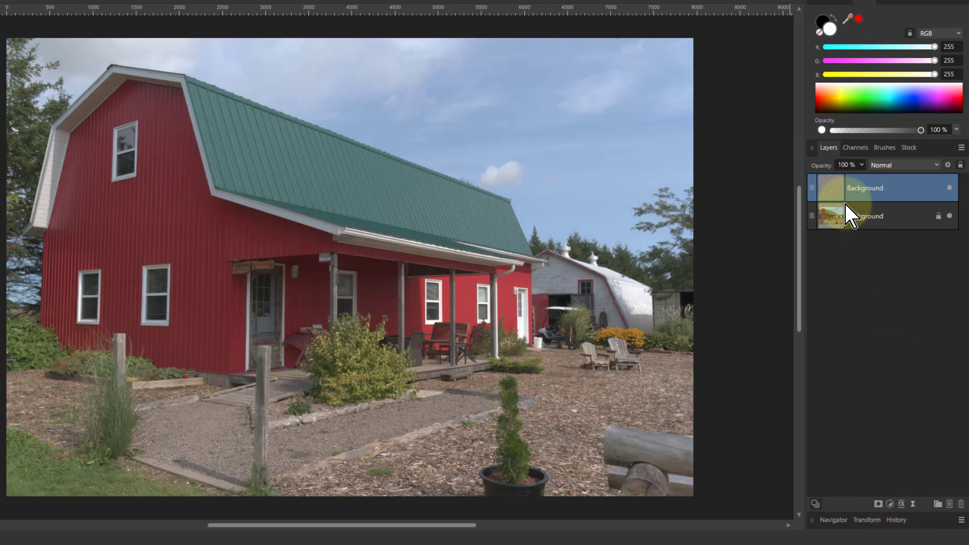
click(951, 216)
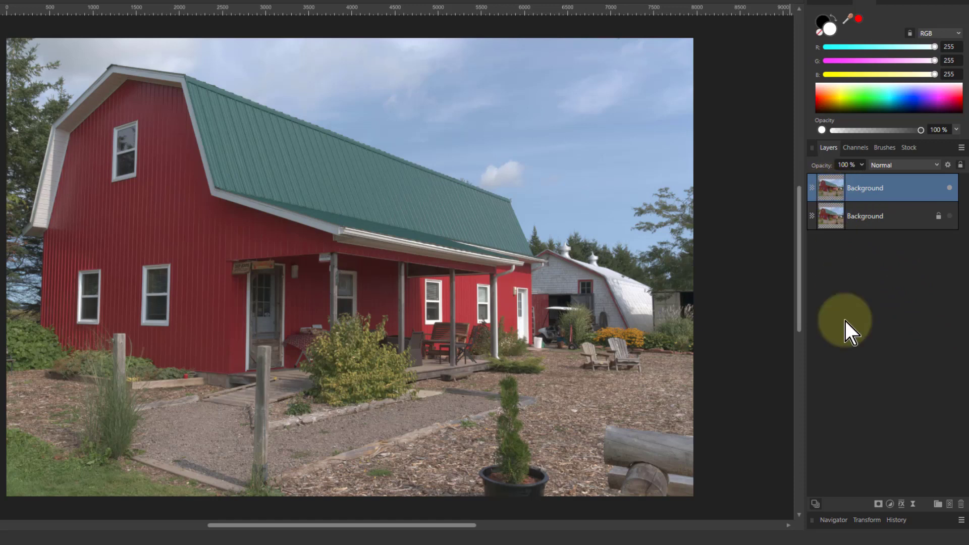
Add an HSL adjustment, attach it to the duplicate layer in the mask position, and set its saturation shift to -100 %.
click(891, 504)
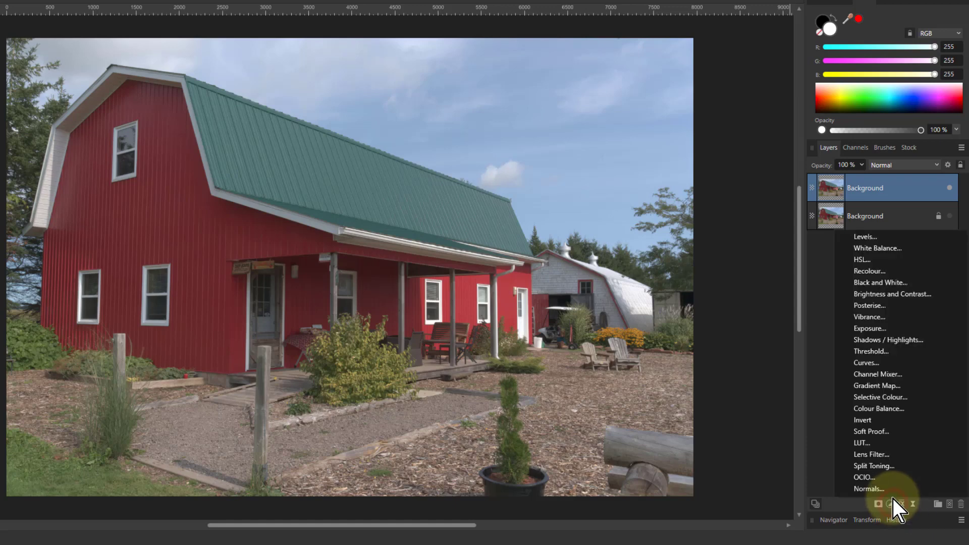
click(862, 262)
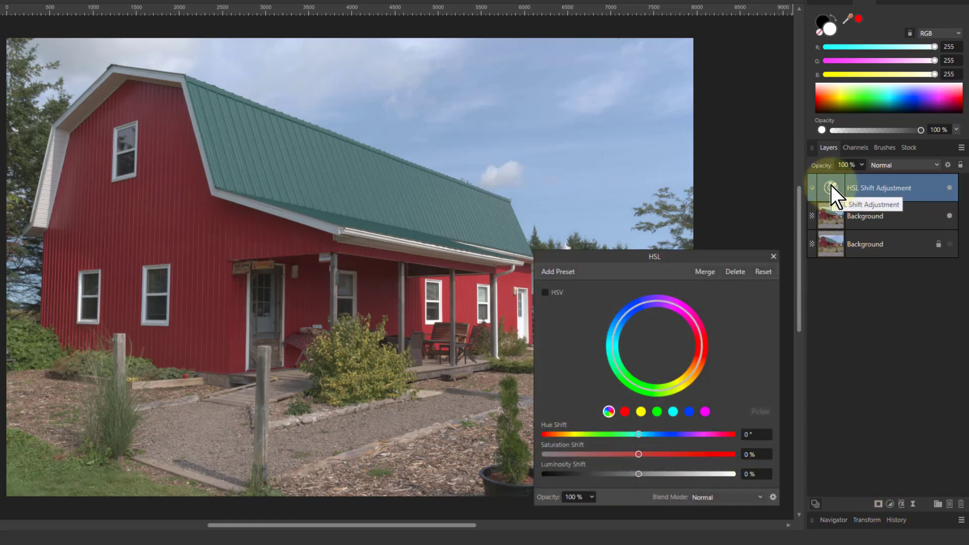
drag(831, 186, 832, 213)
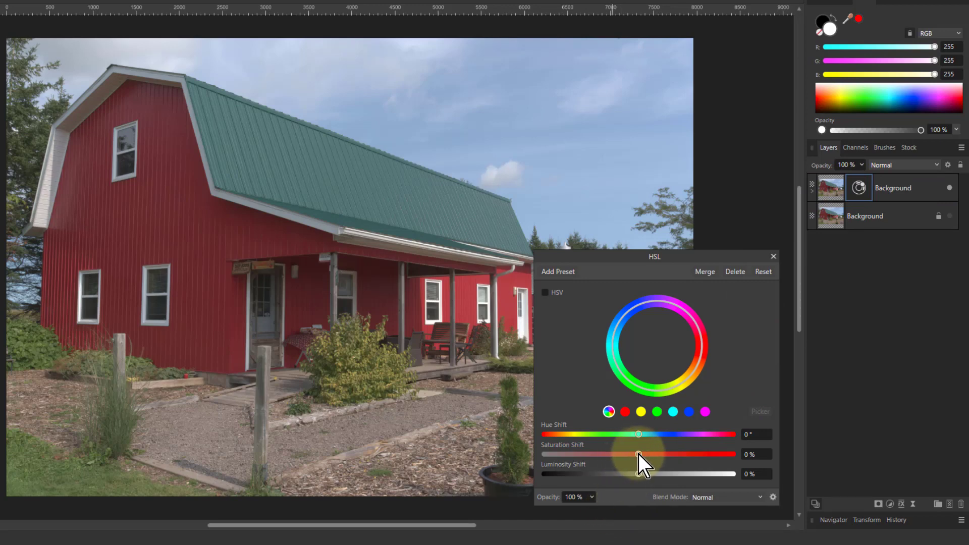
drag(638, 453, 544, 454)
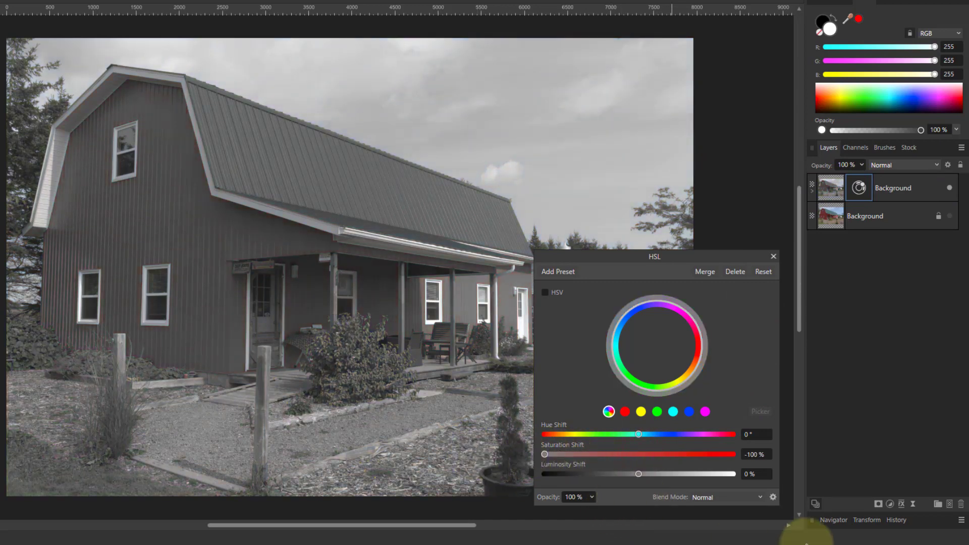
click(773, 256)
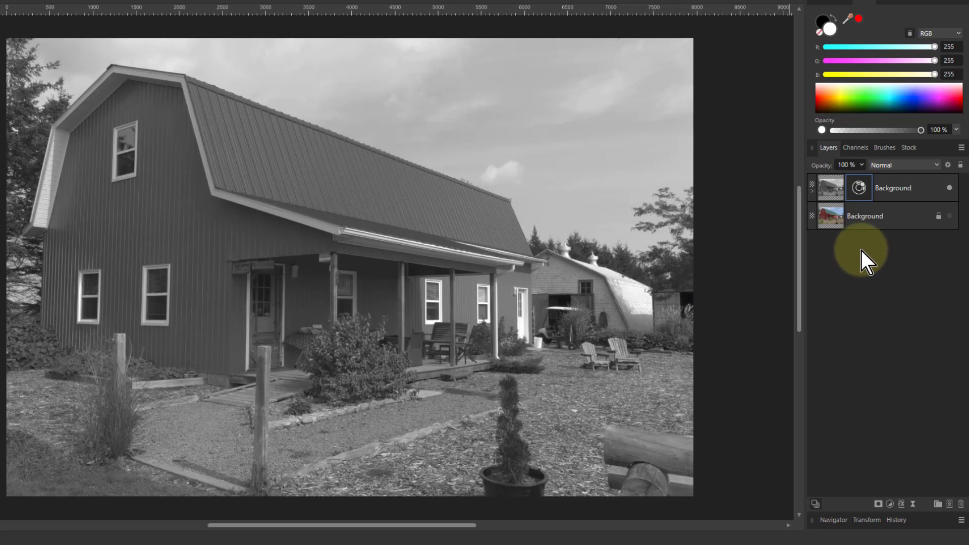
Add an Invert adjustment as a new layer above the desaturated duplicate.
click(831, 182)
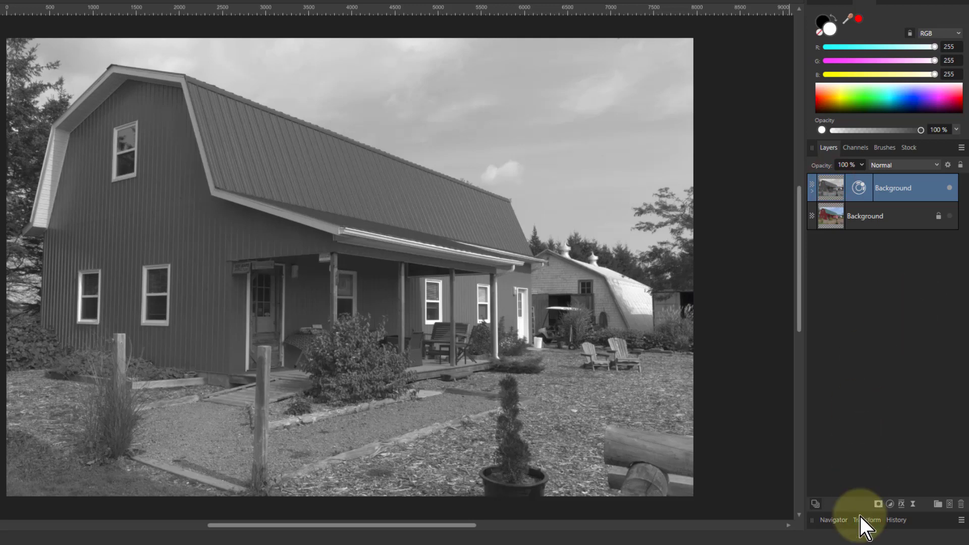
click(890, 505)
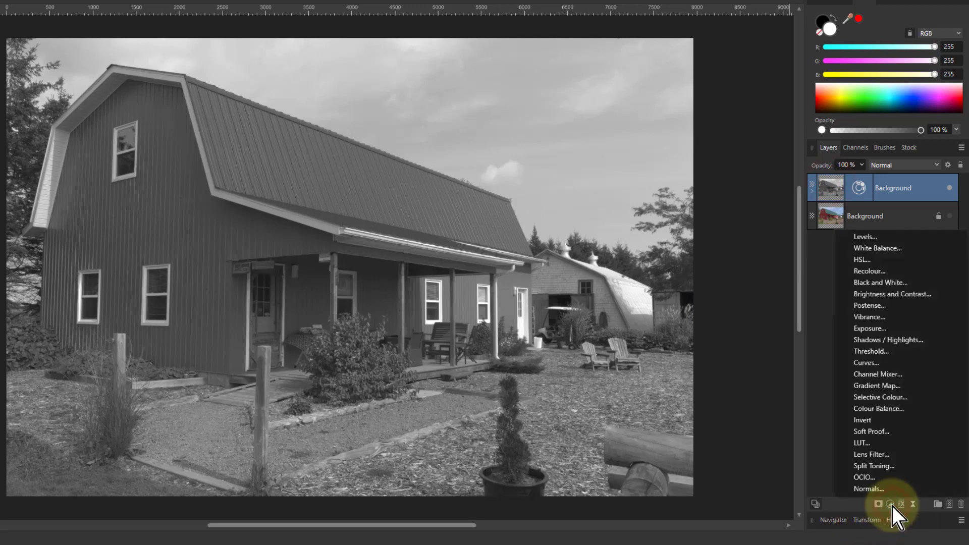
click(869, 420)
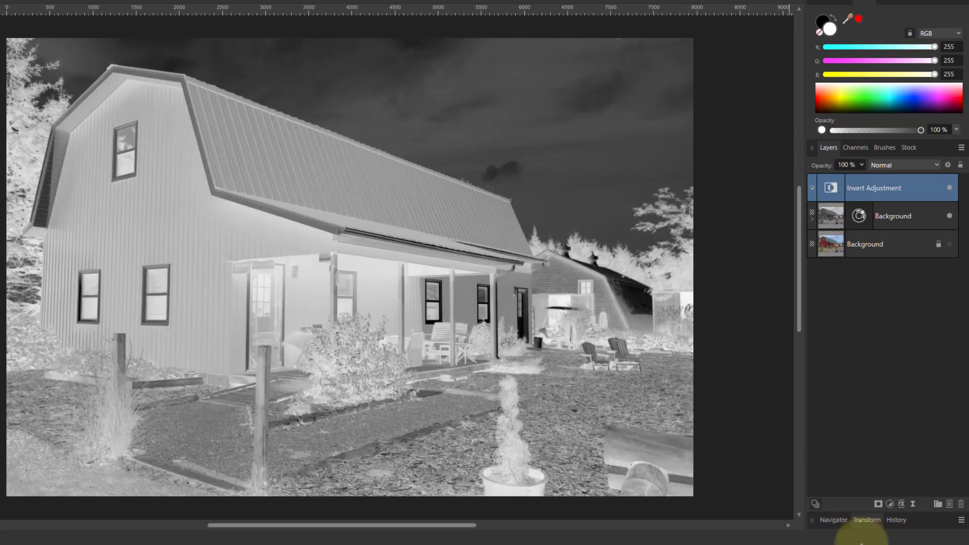
Add a live Gaussian Blur filter above the Invert adjustment with a 20.6 px radius and Preserve Alpha enabled.
click(913, 504)
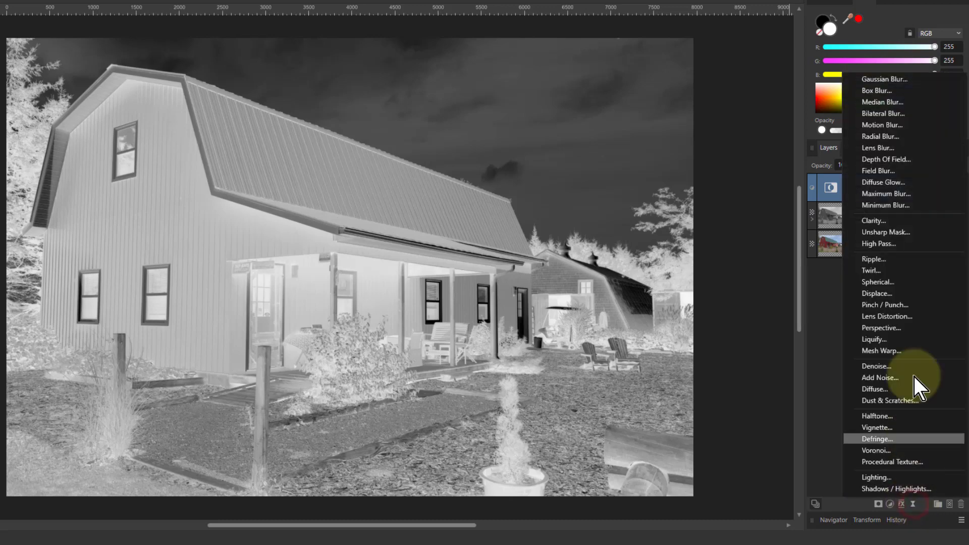
click(883, 81)
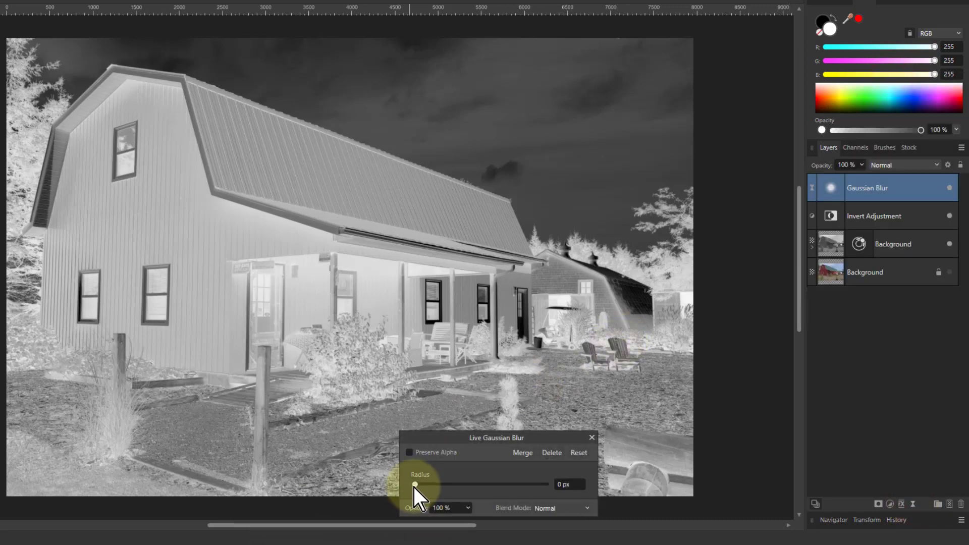
drag(416, 486, 496, 486)
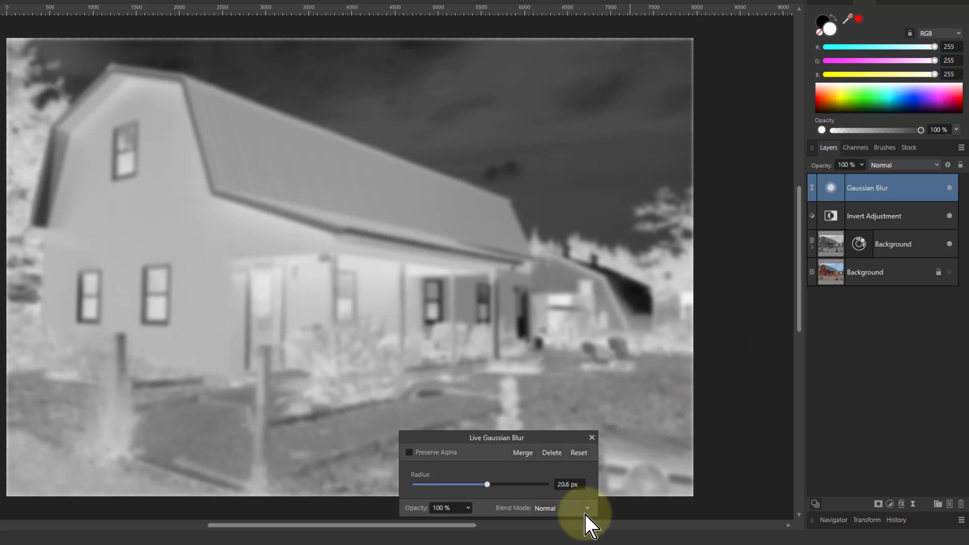
click(410, 453)
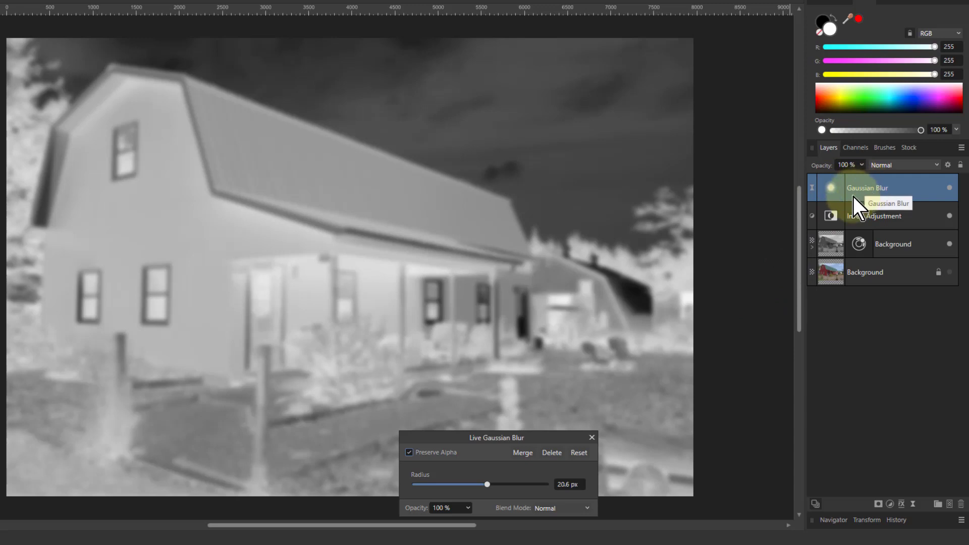
Group the Gaussian Blur and Invert adjustment layers and set the group's blend mode to Colour Dodge.
ctrl+click(865, 218)
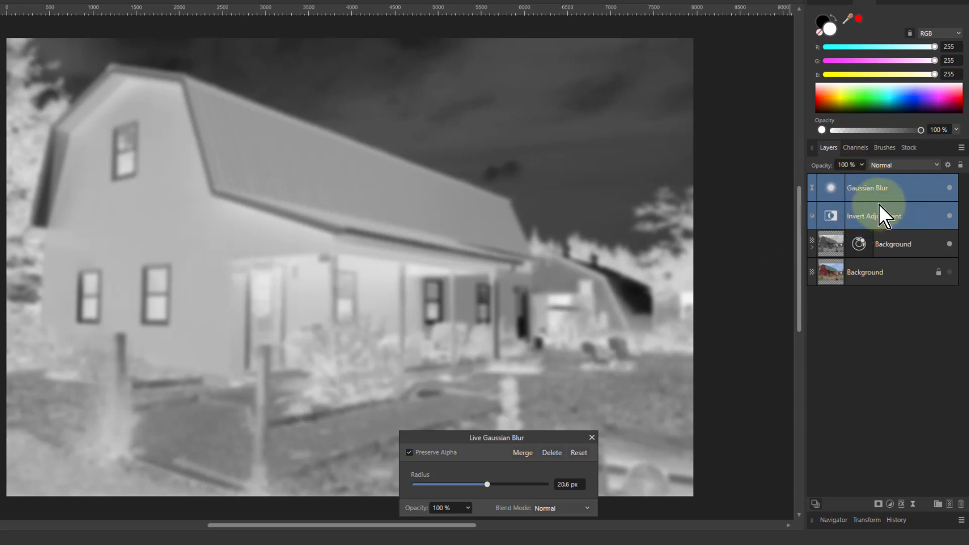
right_click(861, 184)
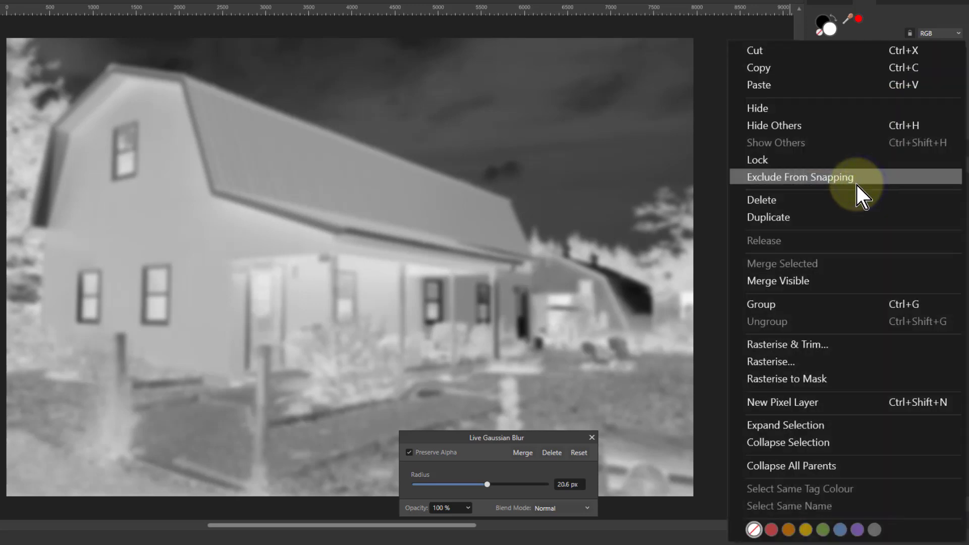
click(765, 309)
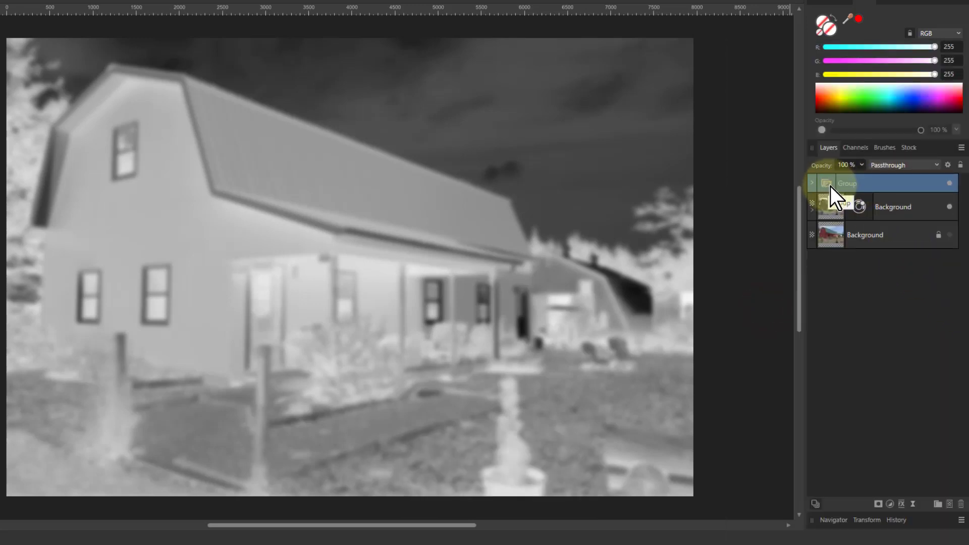
click(890, 167)
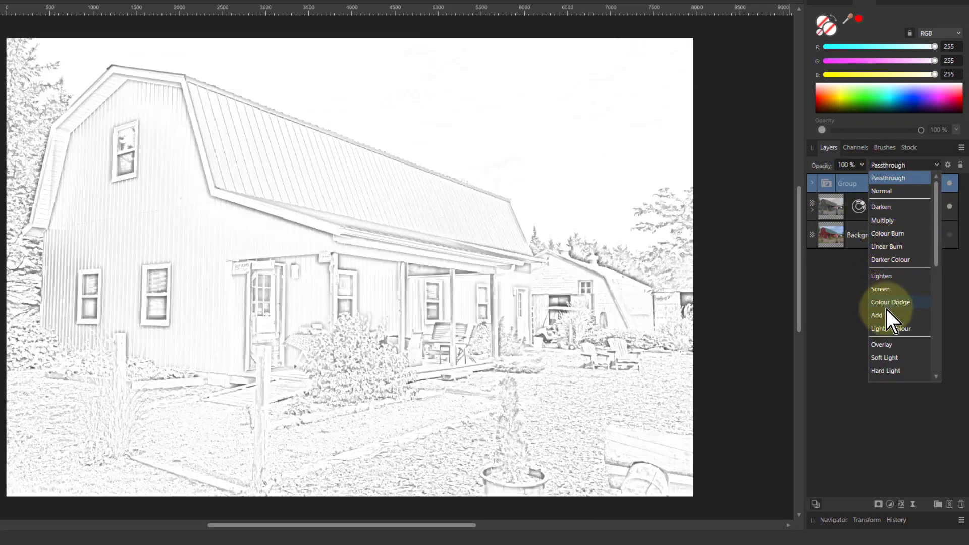
click(884, 302)
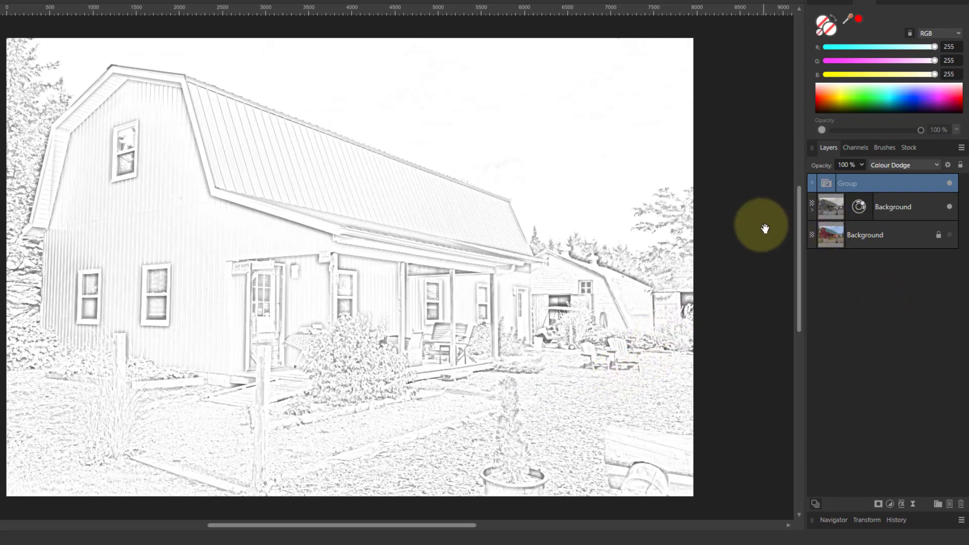
Show the original Background layer again, and group the Colour Dodge group with the desaturated duplicate under the name "Sketch effect".
scroll(253, 214, up, 5)
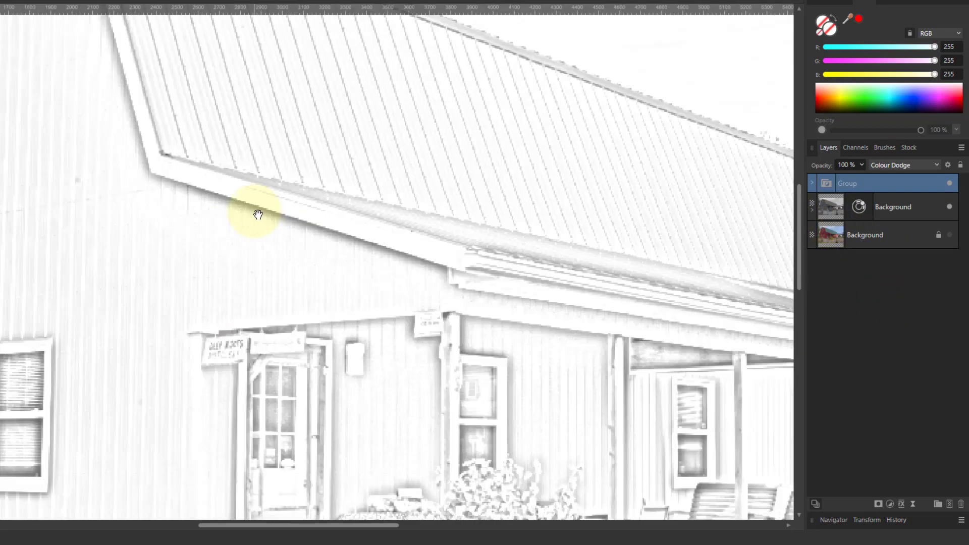
scroll(328, 214, up, 3)
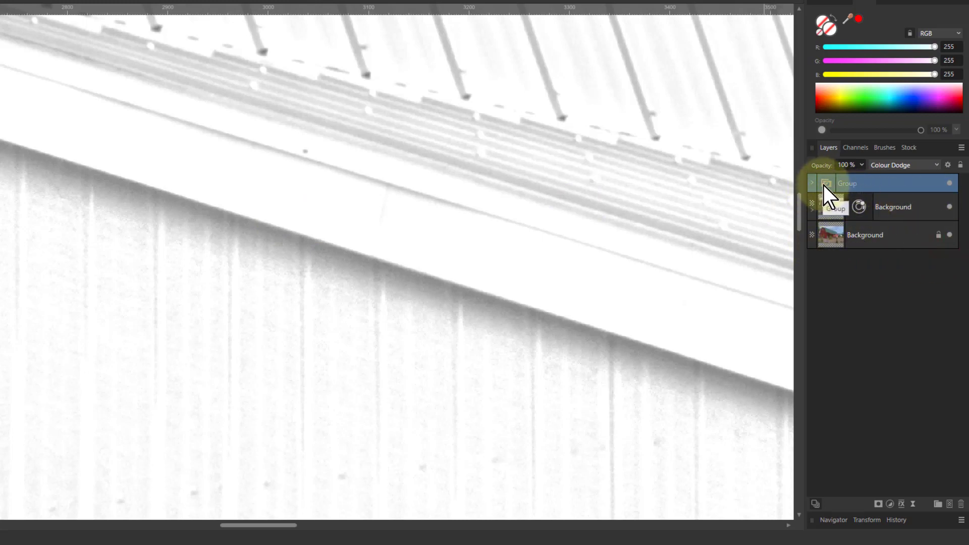
click(828, 208)
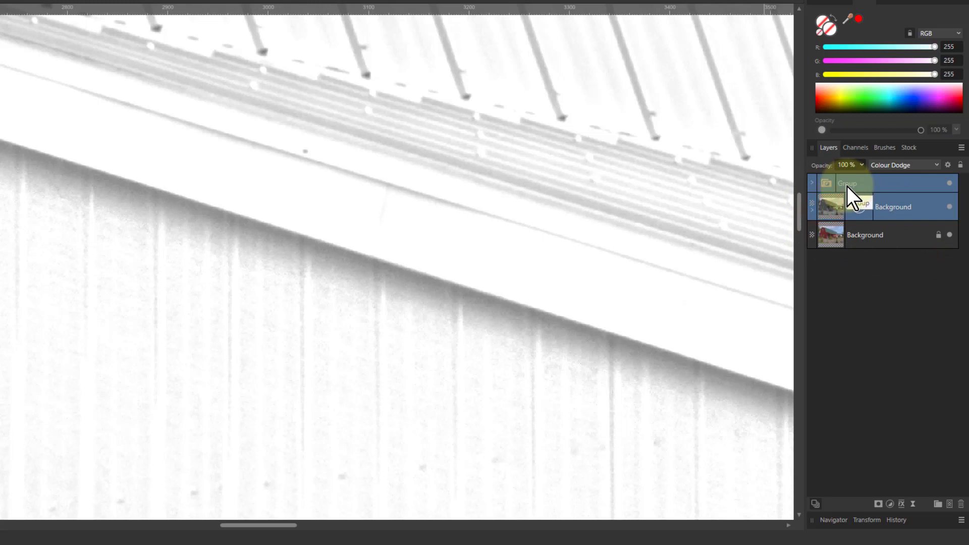
key(ctrl+g)
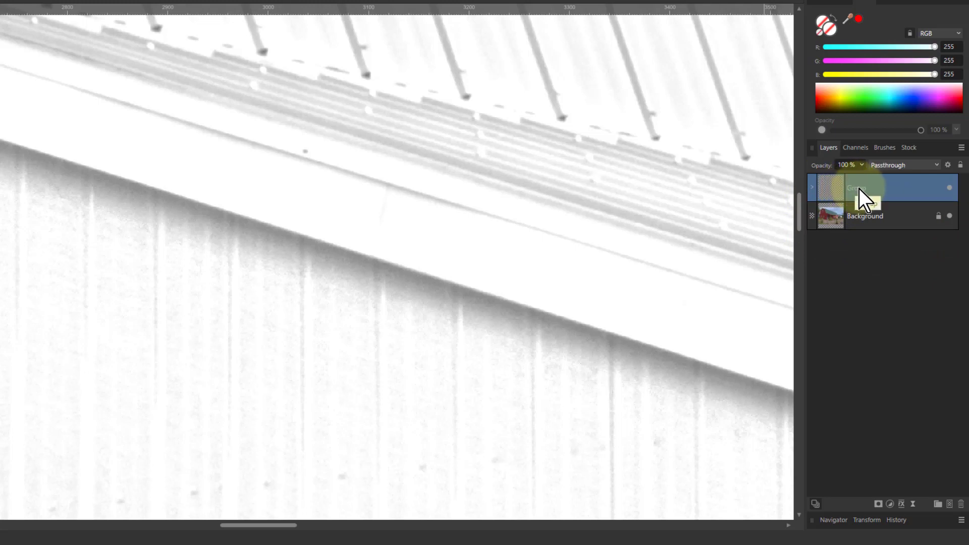
double_click(858, 189)
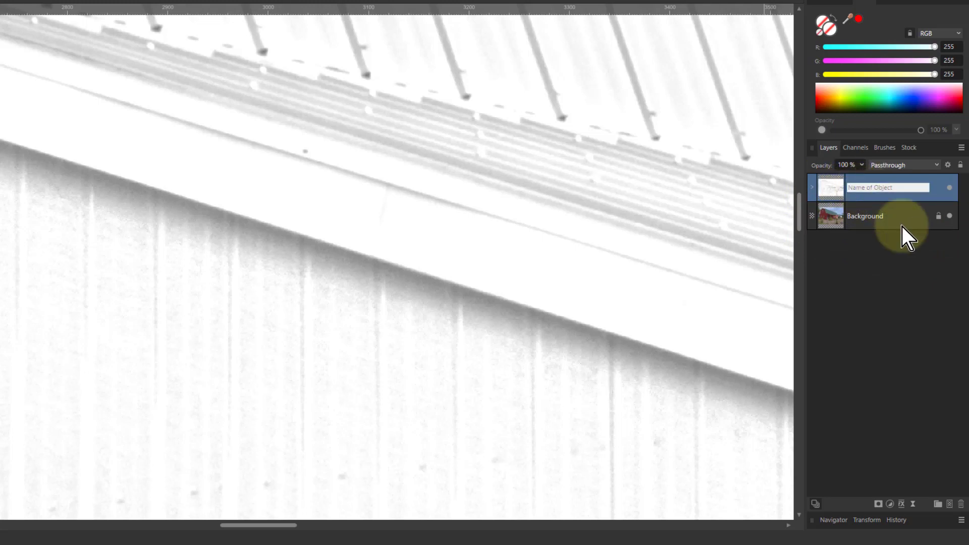
text(Sketch effect)
key(Return)
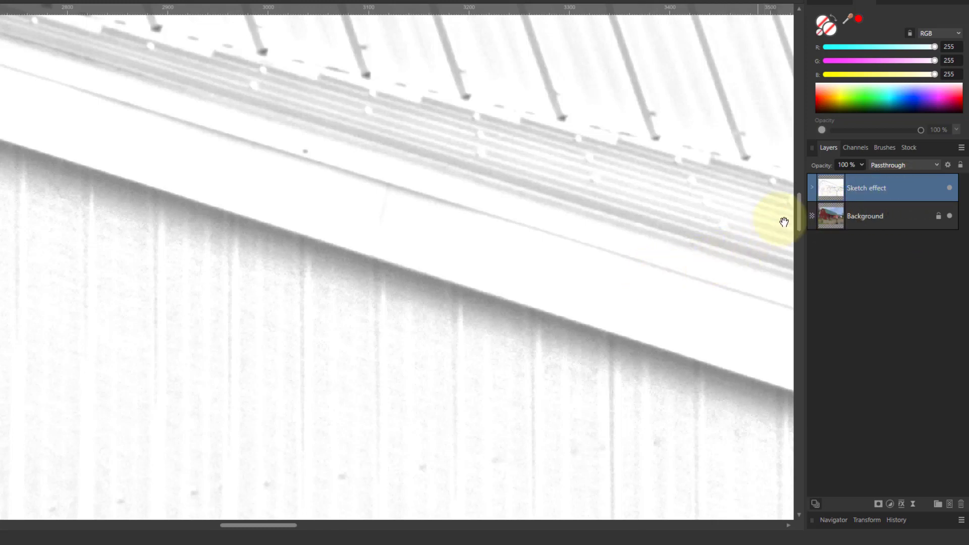
Compare the image with the Sketch effect group hidden and shown.
click(949, 192)
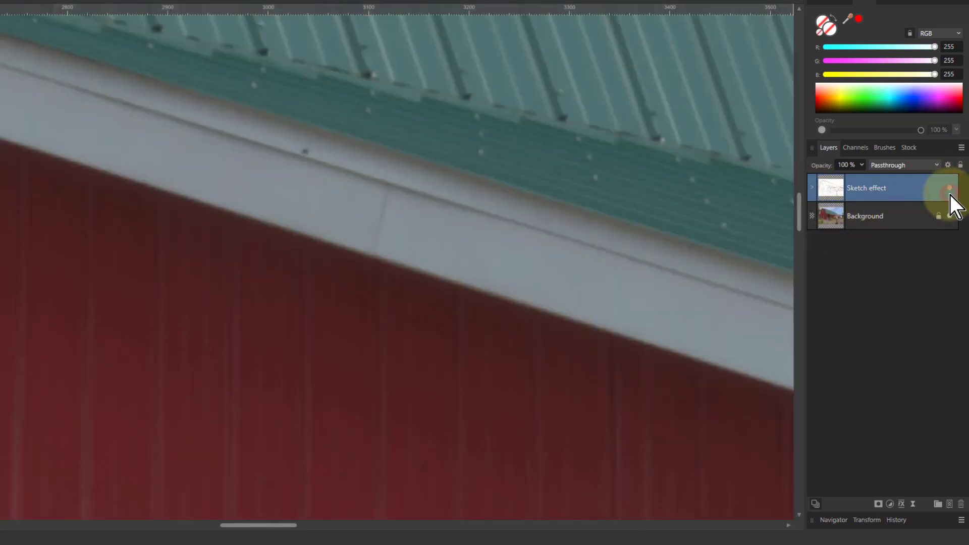
click(949, 191)
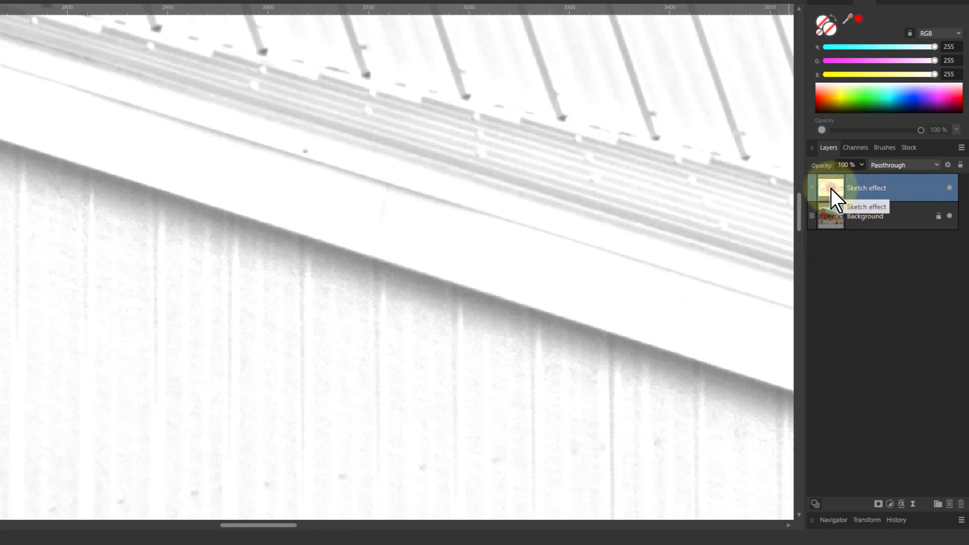
Expand the Sketch effect group and set the nested Gaussian Blur filter's radius to 4 px.
click(812, 189)
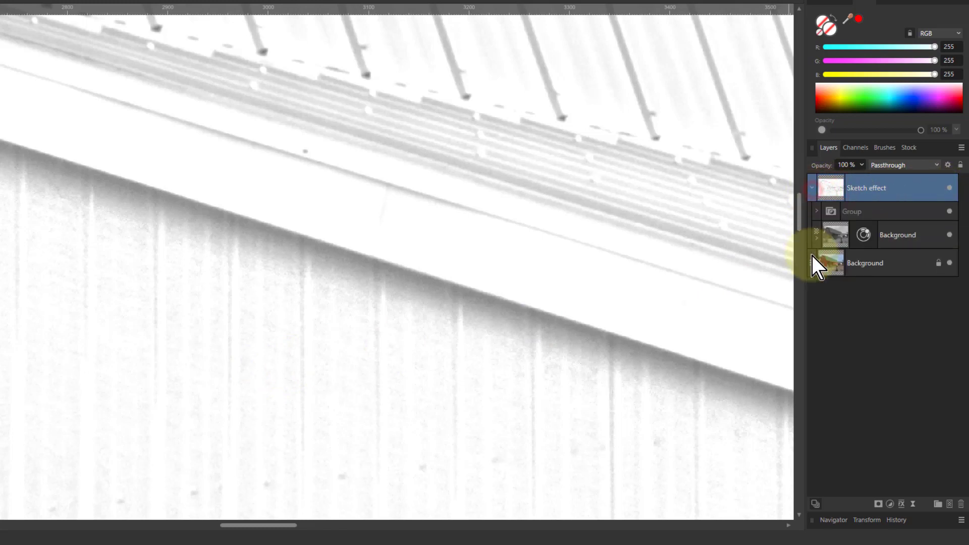
click(817, 212)
click(840, 235)
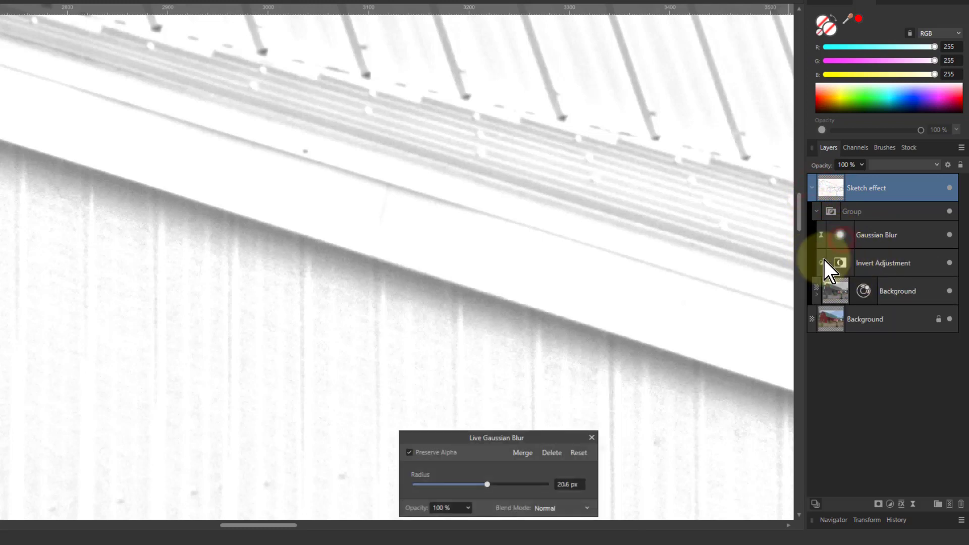
drag(486, 485, 453, 489)
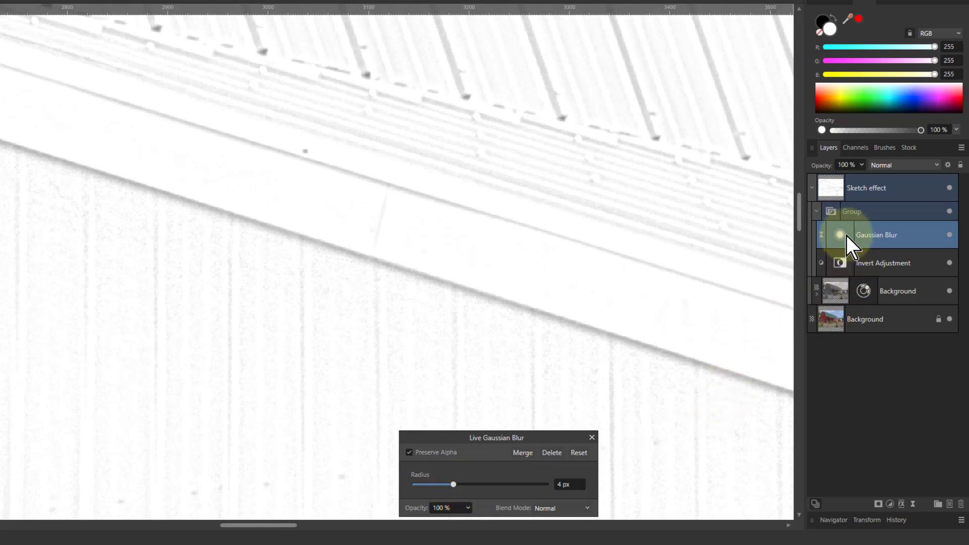
Set the Sketch effect group's blend mode to Overlay.
click(835, 191)
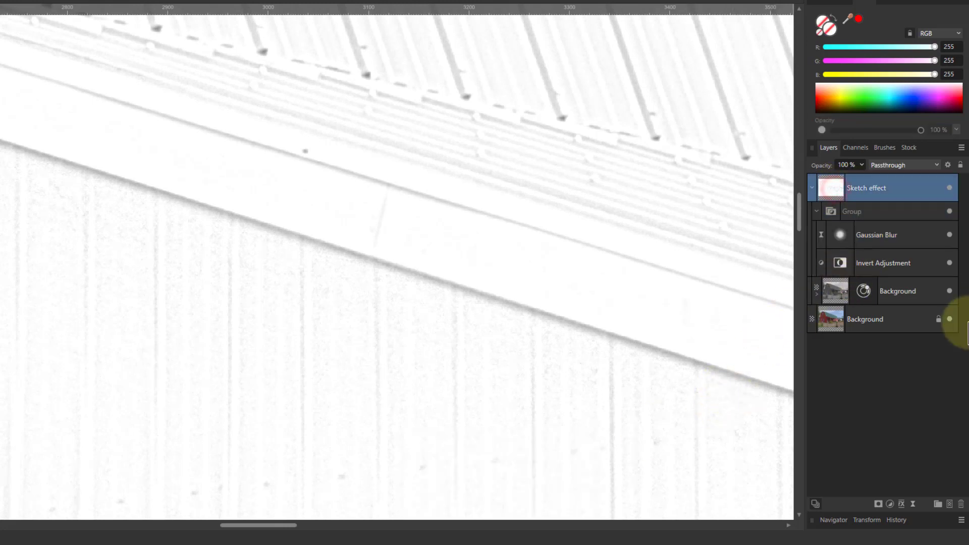
click(894, 165)
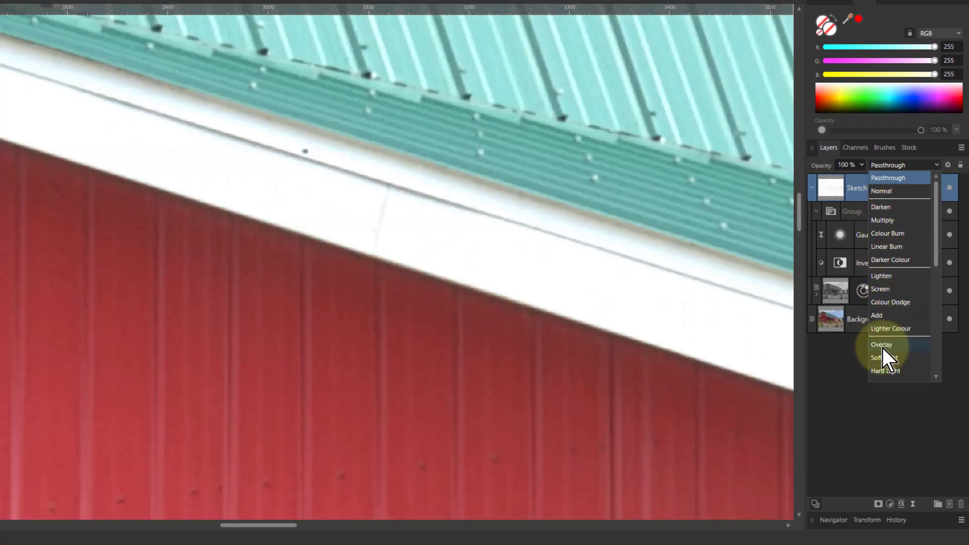
click(882, 347)
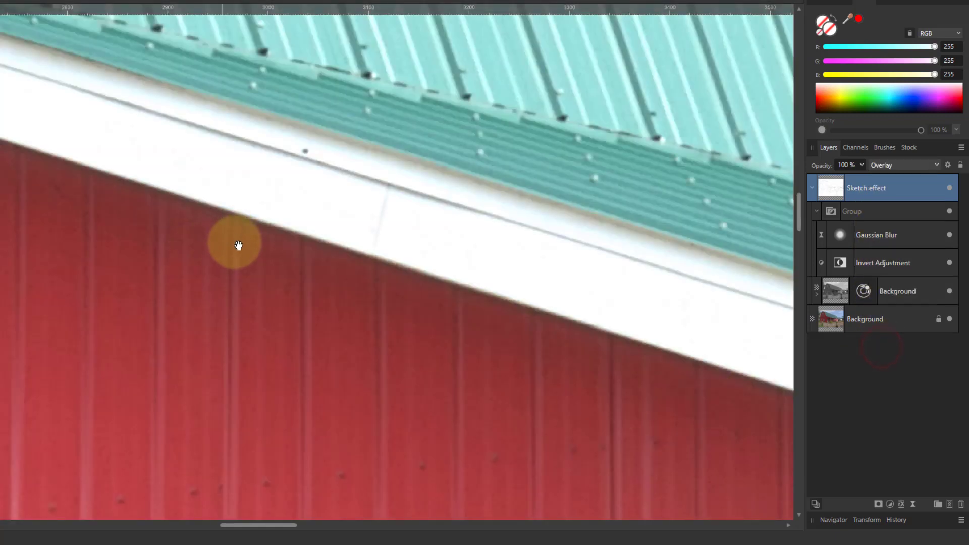
Compare the Overlay result with the Sketch effect group hidden and shown, and set the group's blend mode to Multiply.
click(950, 189)
click(949, 188)
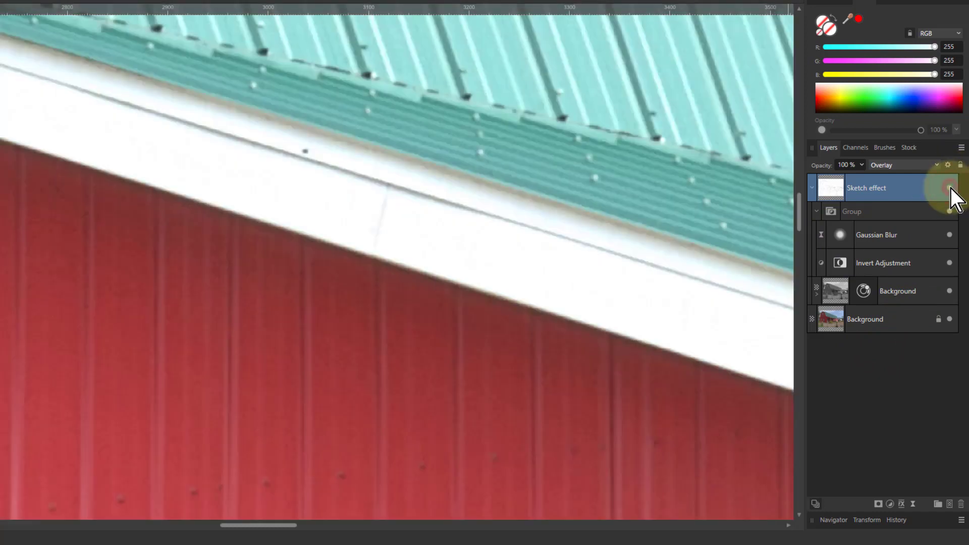
click(879, 166)
scroll(886, 200, up, 3)
click(885, 199)
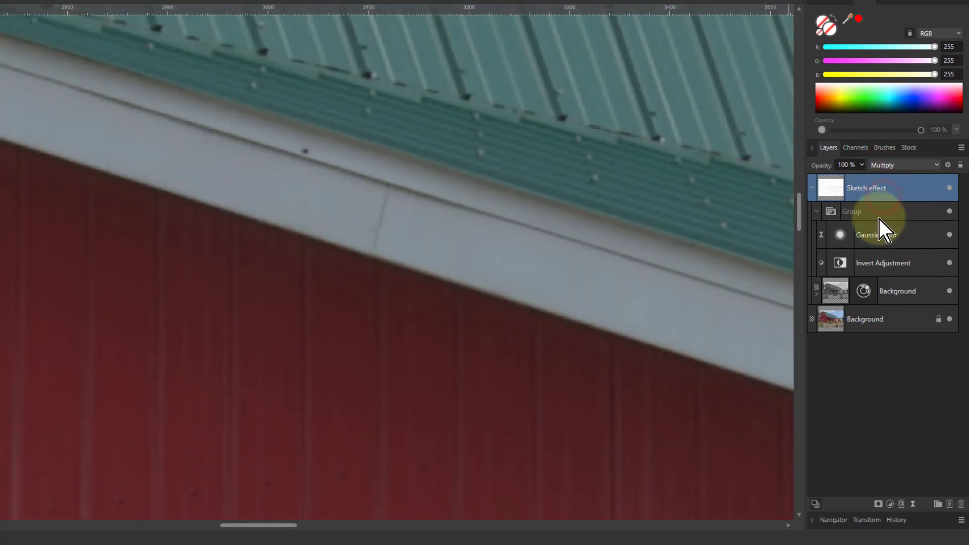
Compare the barn's roof edge with the Multiply-blended Sketch effect group hidden and shown.
click(949, 189)
click(949, 188)
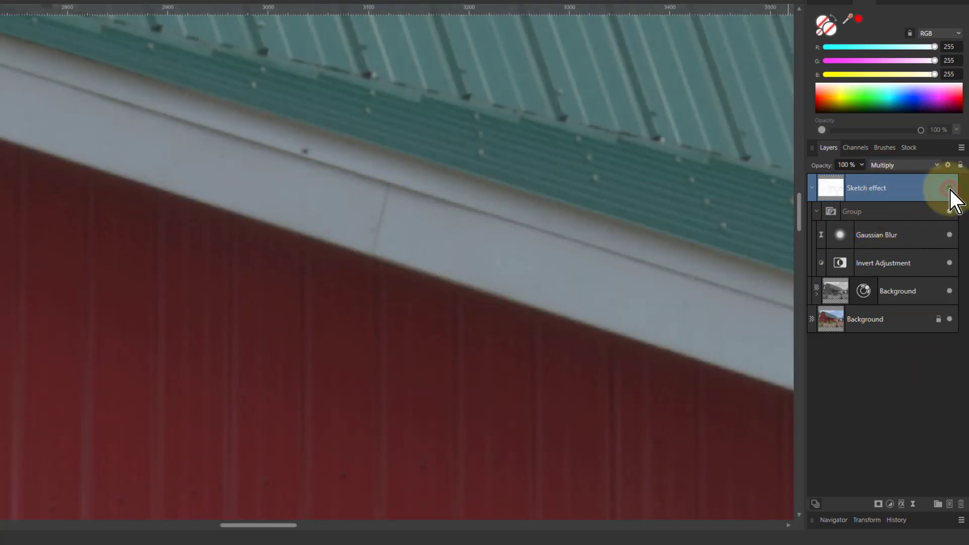
click(950, 188)
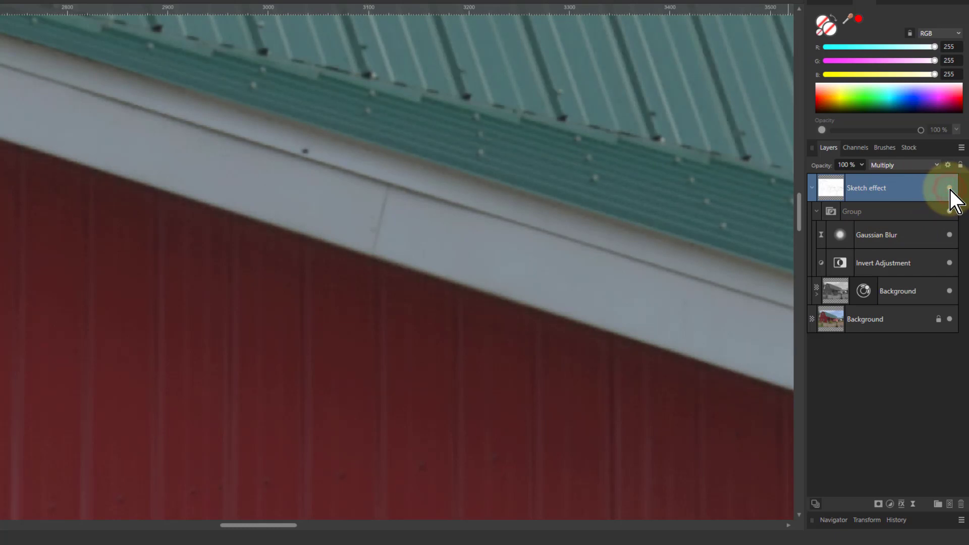
click(950, 189)
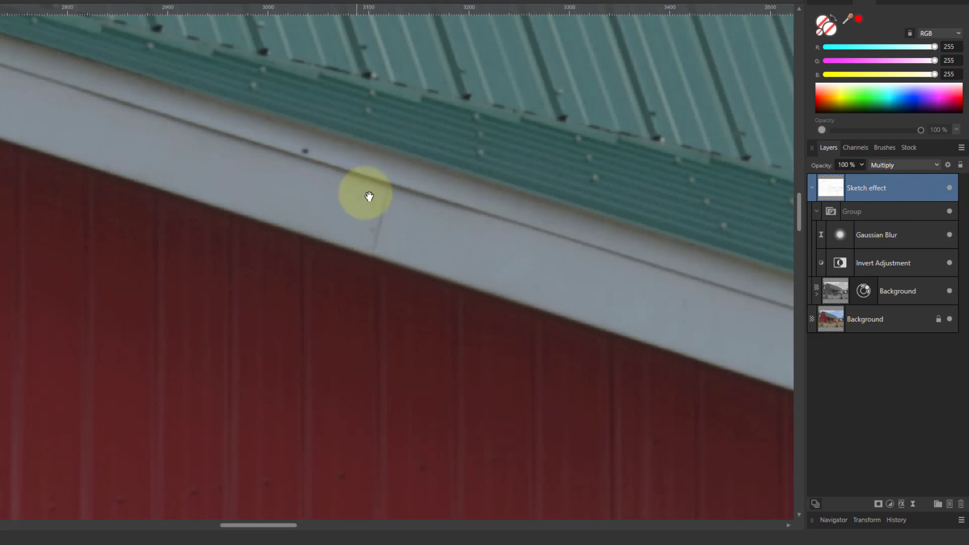
Preview other blend modes for the Sketch effect group, keep Multiply, and check the group's effect on the whole photo.
click(878, 165)
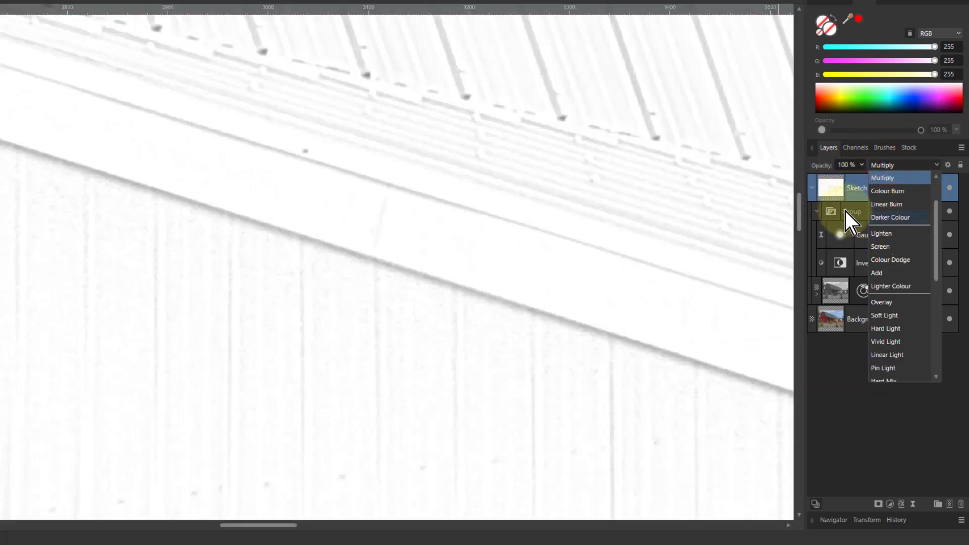
key(ctrl+0)
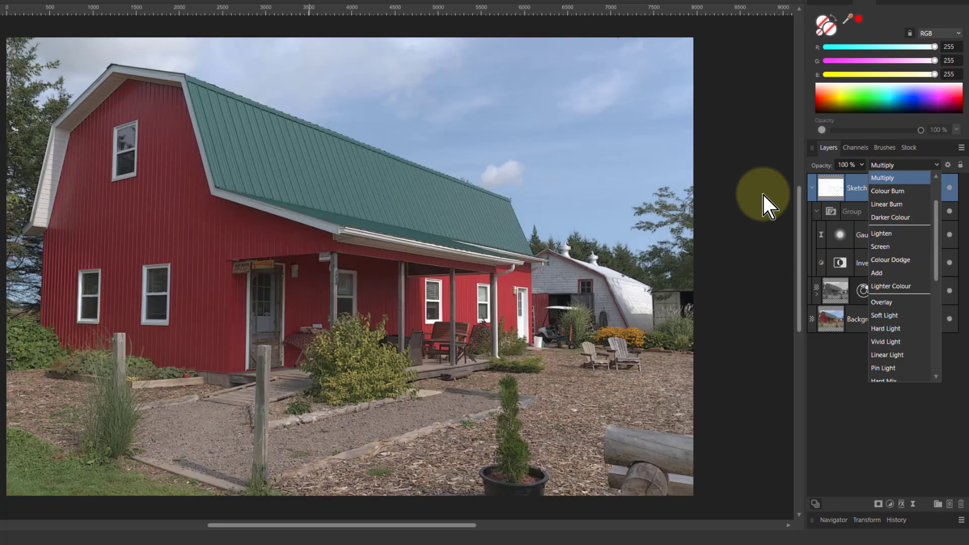
click(825, 190)
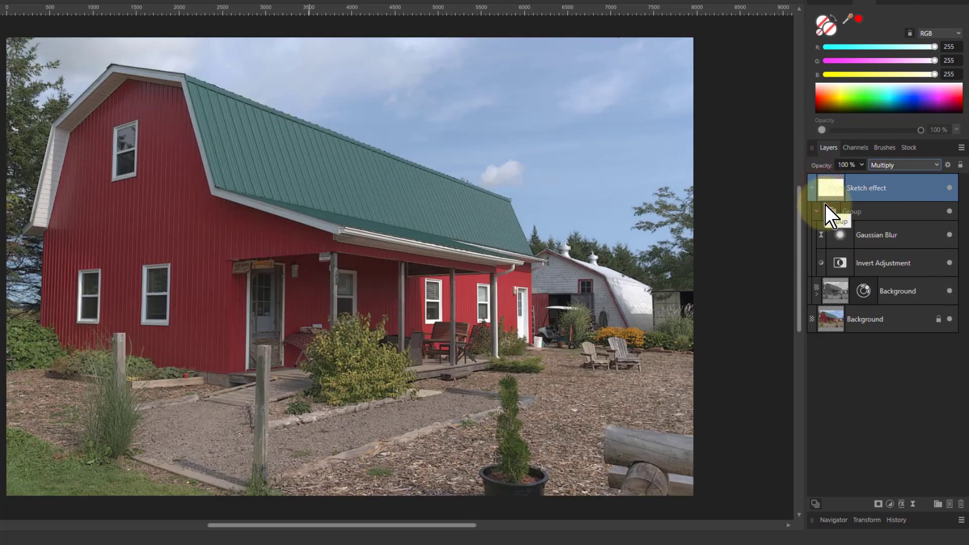
click(952, 188)
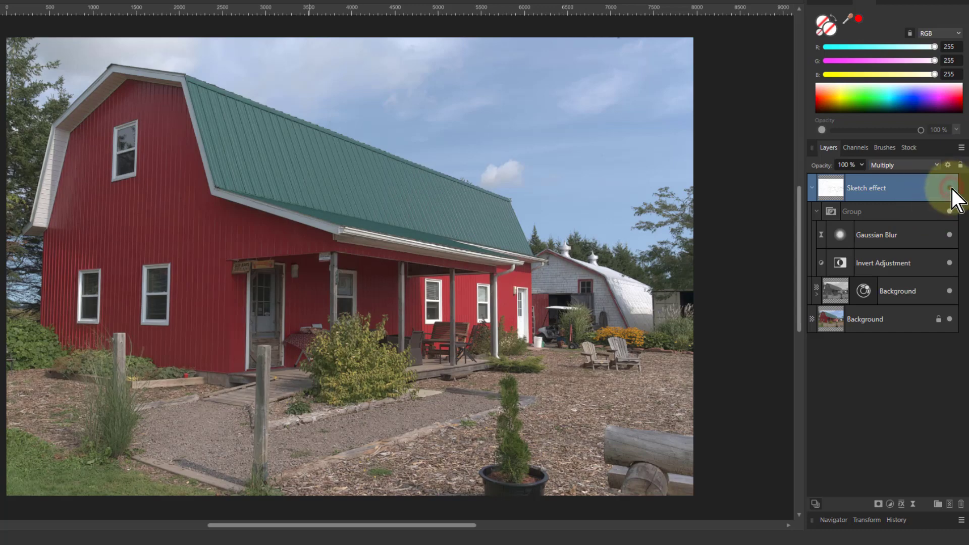
Set the nested Gaussian Blur filter's radius to 30.9 px and compare the photo with the Sketch effect group hidden and shown.
click(841, 236)
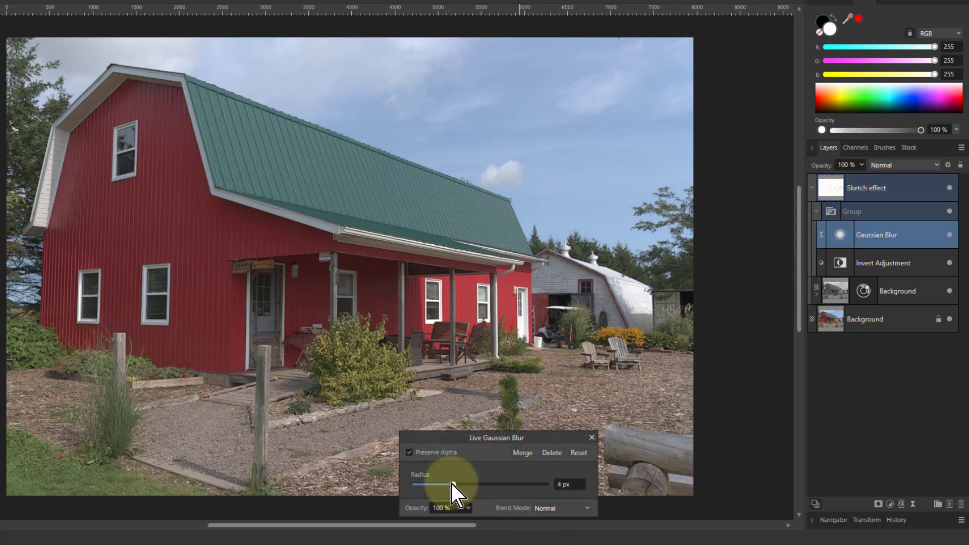
mouse_move(451, 484)
mouse_down()
mouse_move(533, 484)
mouse_move(484, 484)
mouse_move(502, 484)
mouse_up()
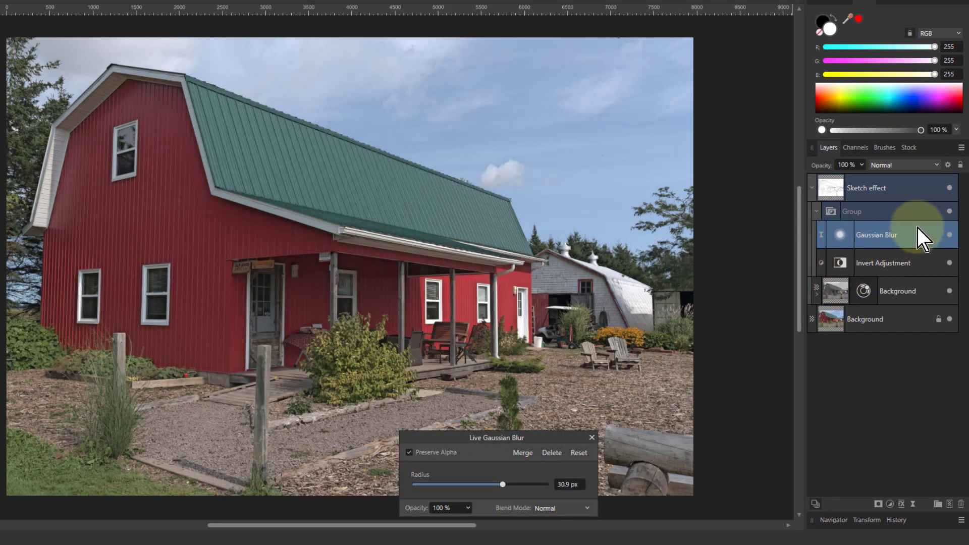
click(949, 188)
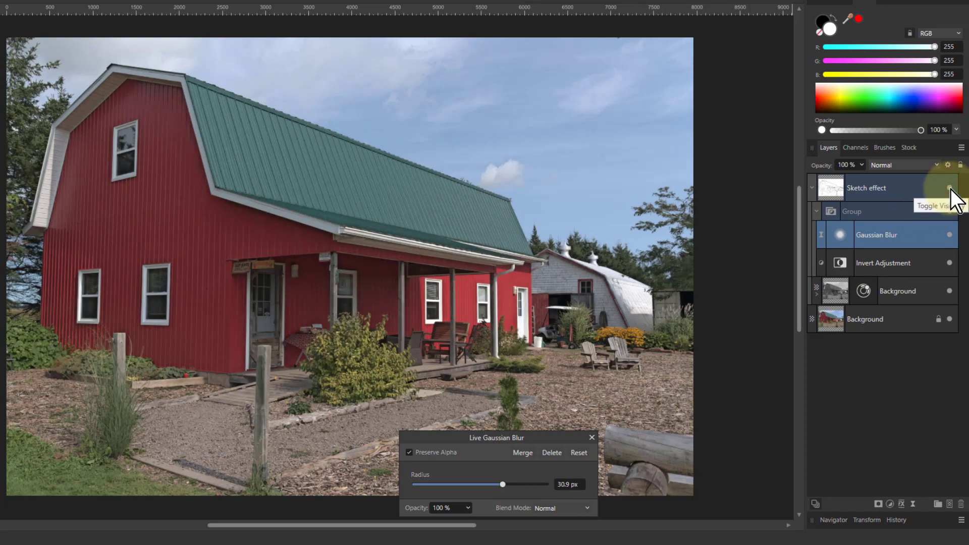
click(949, 188)
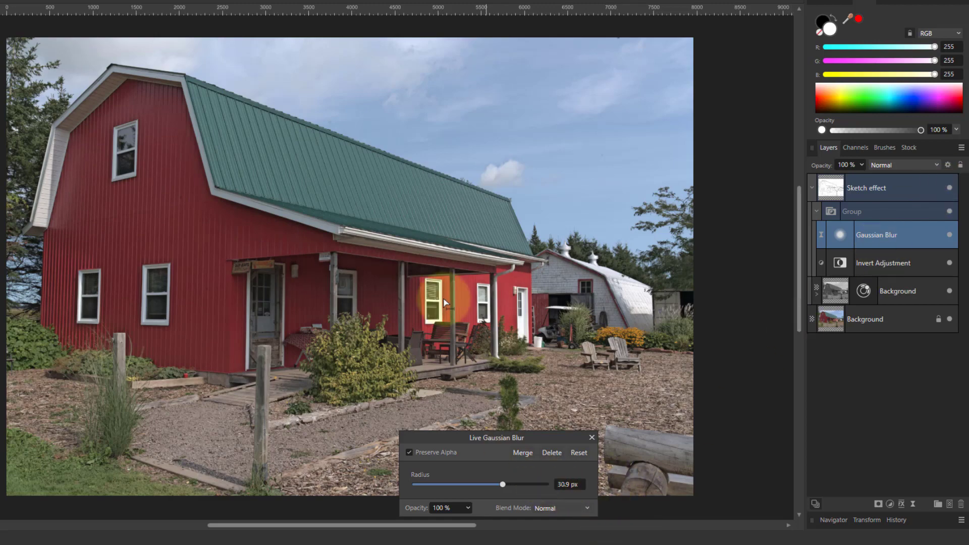
Examine the contrast along the white roof trim up close with the Sketch effect group hidden and shown.
scroll(297, 202, up, 3)
scroll(297, 203, up, 8)
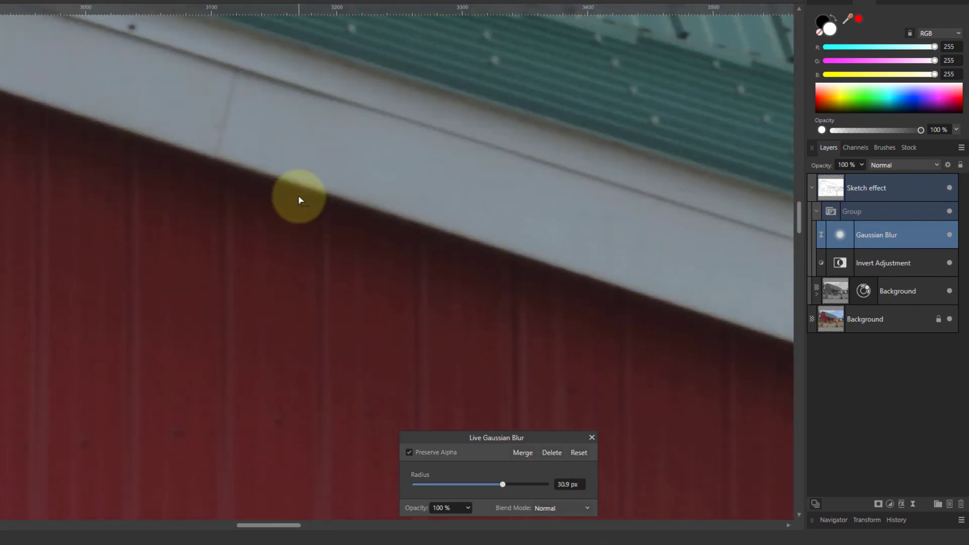
click(947, 188)
click(947, 188)
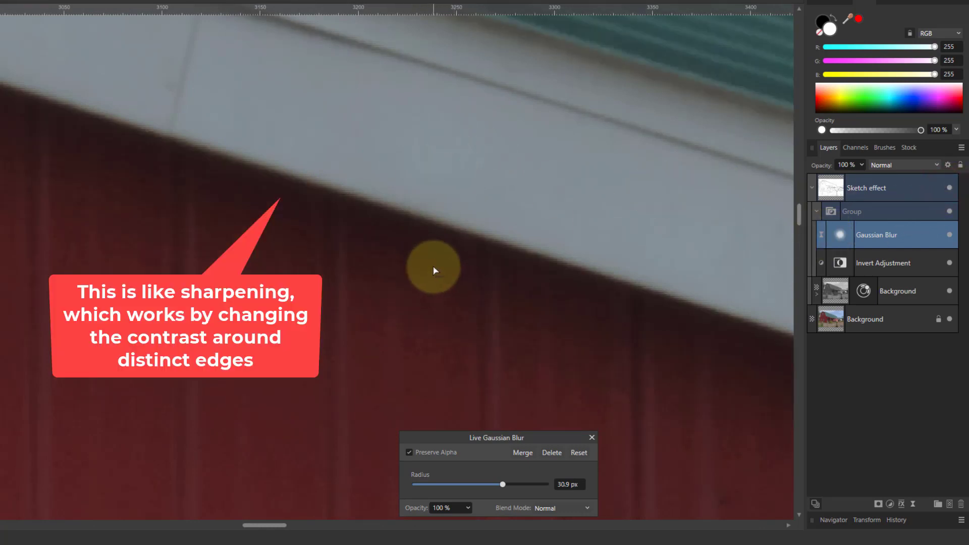
Hide the original Background layer and set the Gaussian Blur radius to 5.9 px while viewing the sketch alone.
click(951, 319)
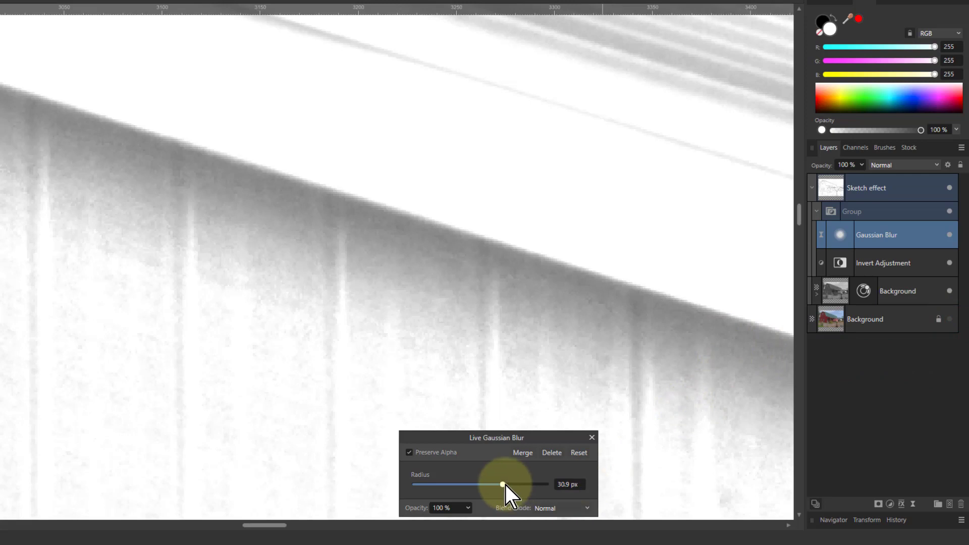
drag(504, 484, 459, 487)
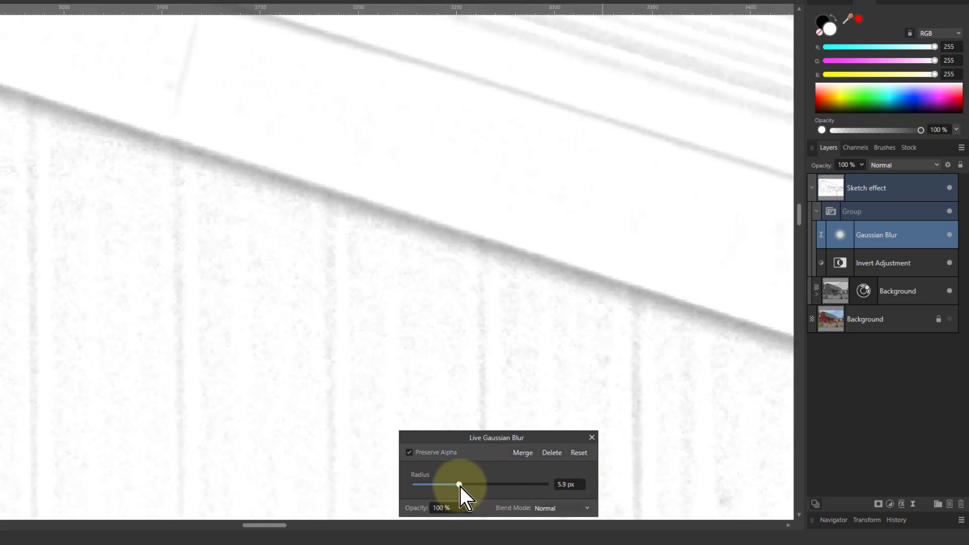
key(ctrl+0)
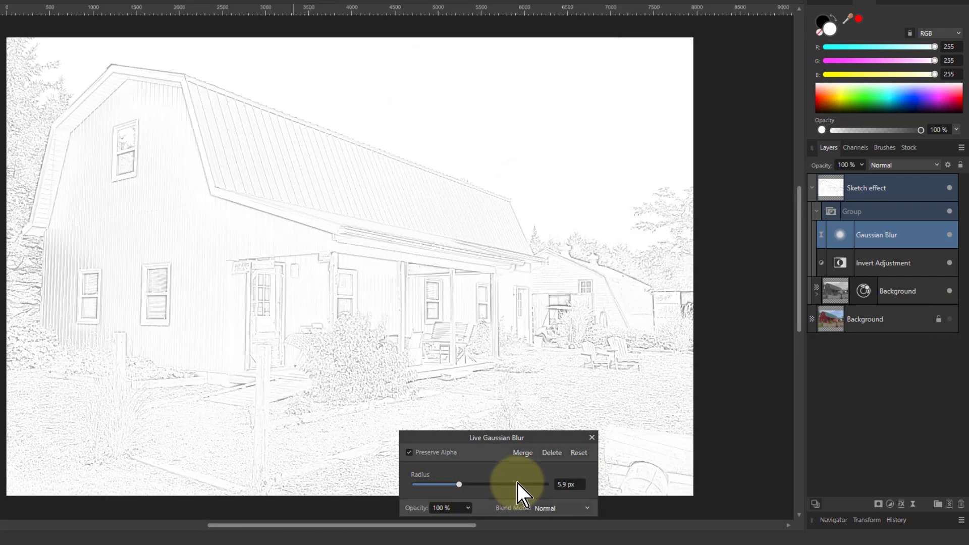